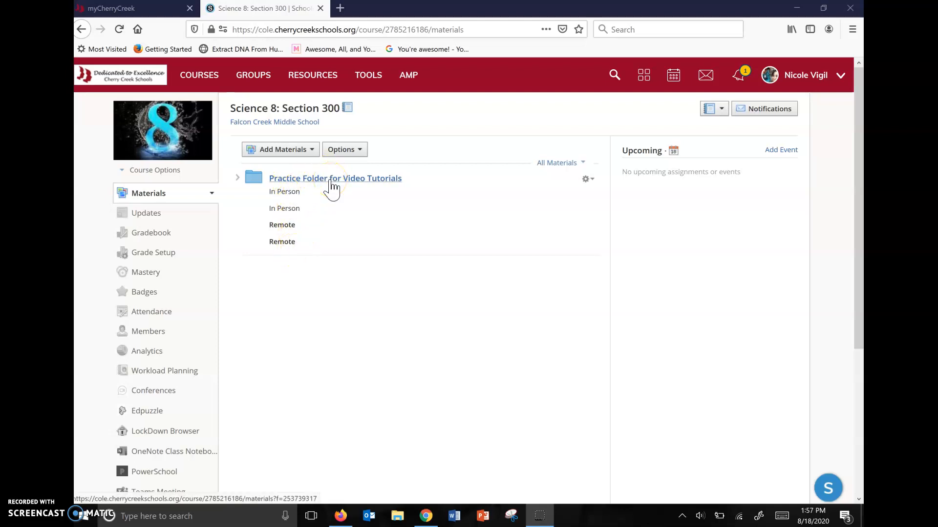
Open the Practice Data Sets document from the Practice Folder for Video Tutorials and view its ice cream and quiz data.
click(331, 182)
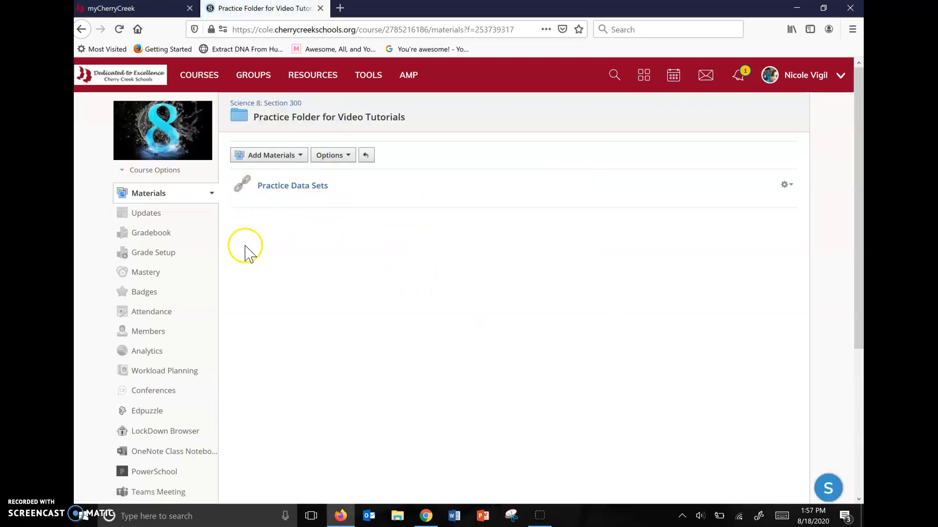
click(295, 189)
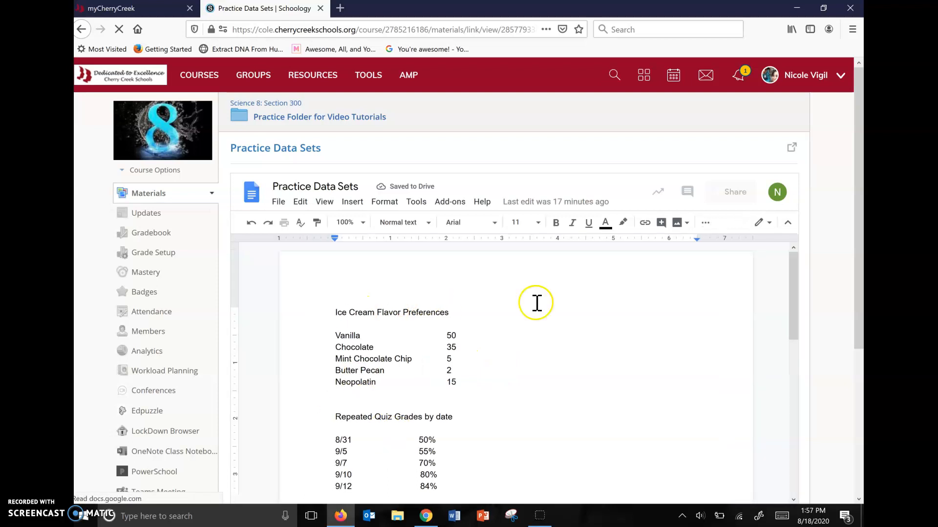
drag(793, 293, 796, 308)
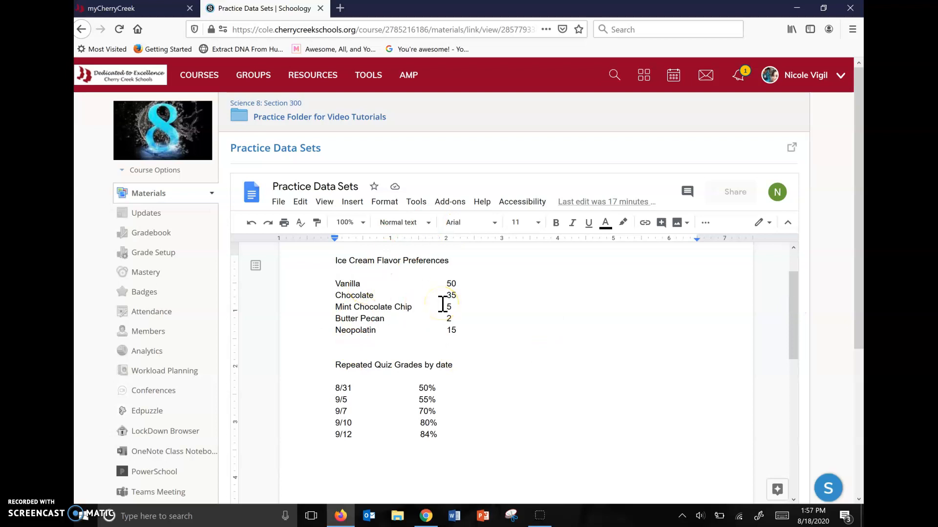
click(389, 292)
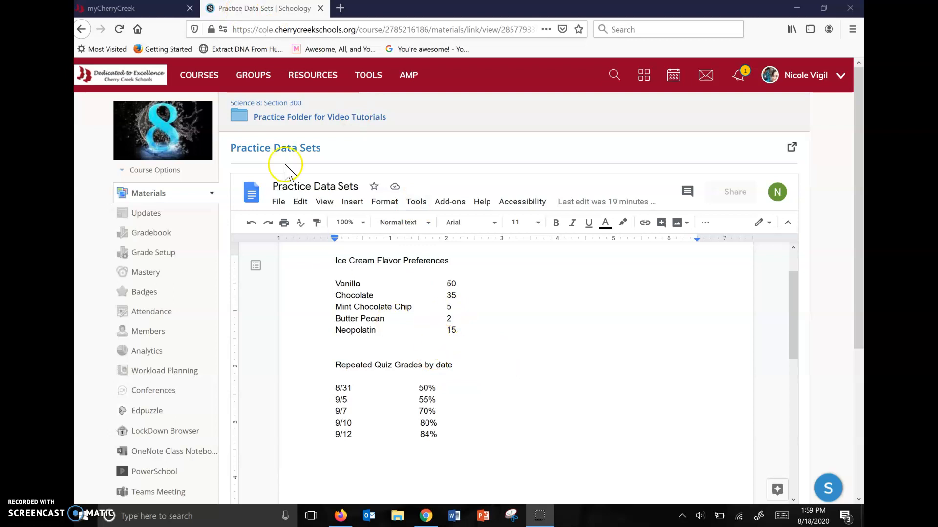
Create a new blank Google Sheets spreadsheet from Google Drive via the myCherryCreek portal, and close the Drive page.
click(176, 9)
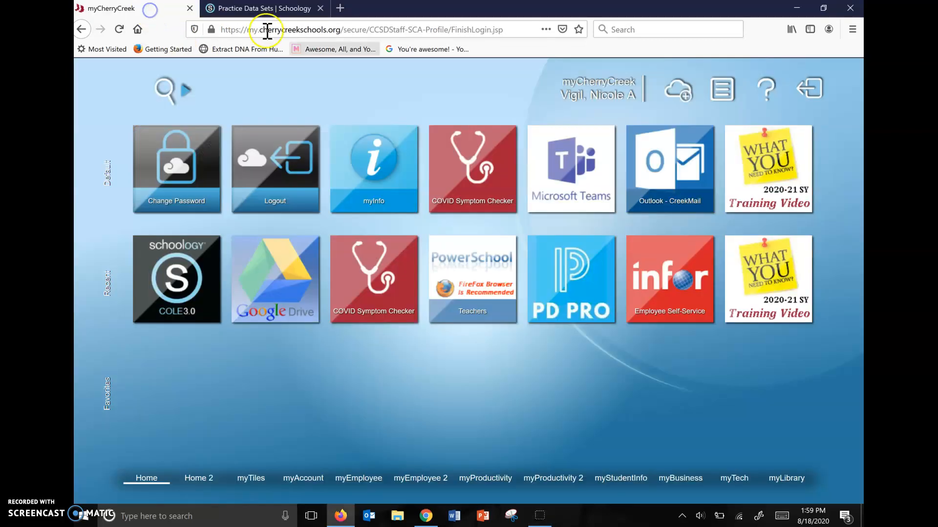
click(273, 312)
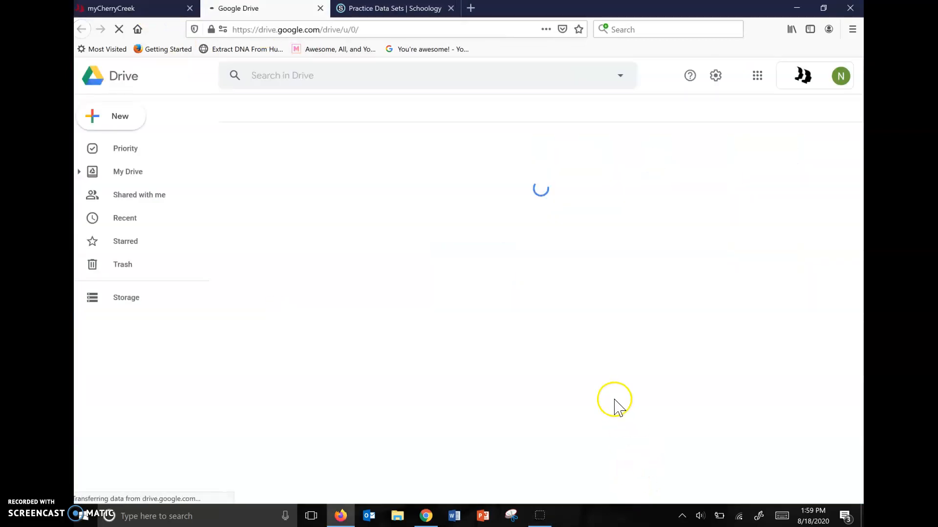
click(100, 123)
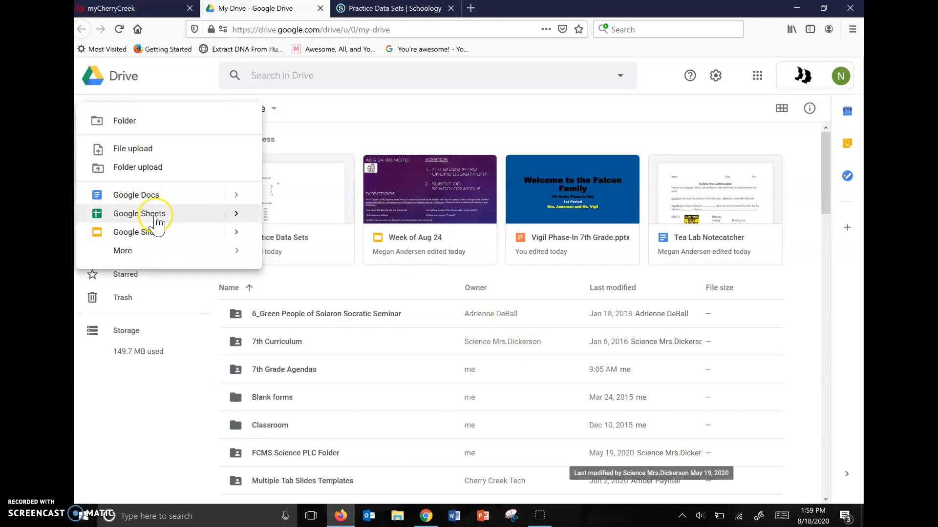
click(175, 218)
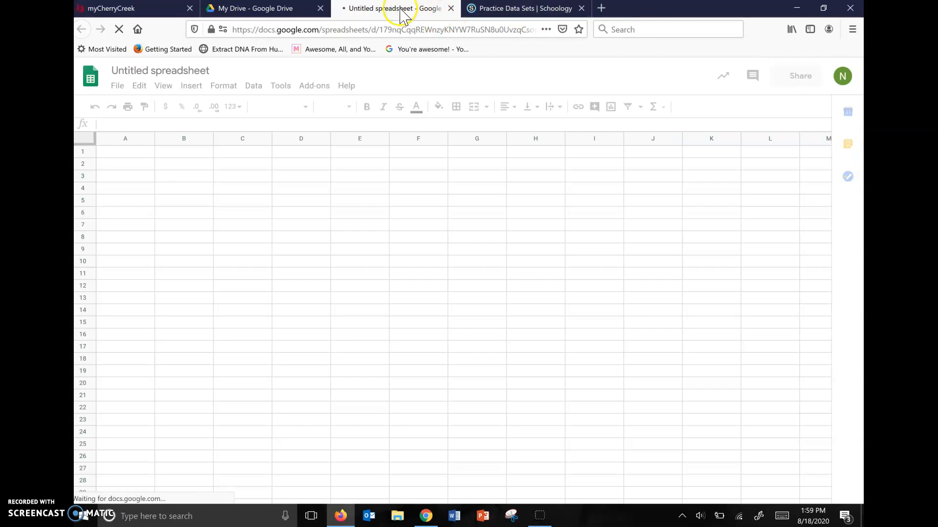
click(320, 9)
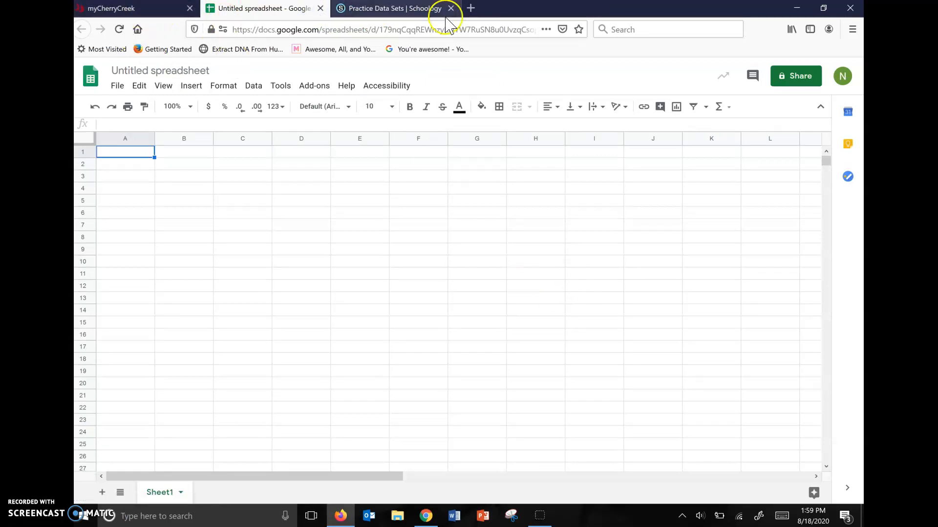
Copy the Ice Cream Flavor Preferences title and data from the Practice Data Sets document into the spreadsheet starting at cell B2.
click(404, 11)
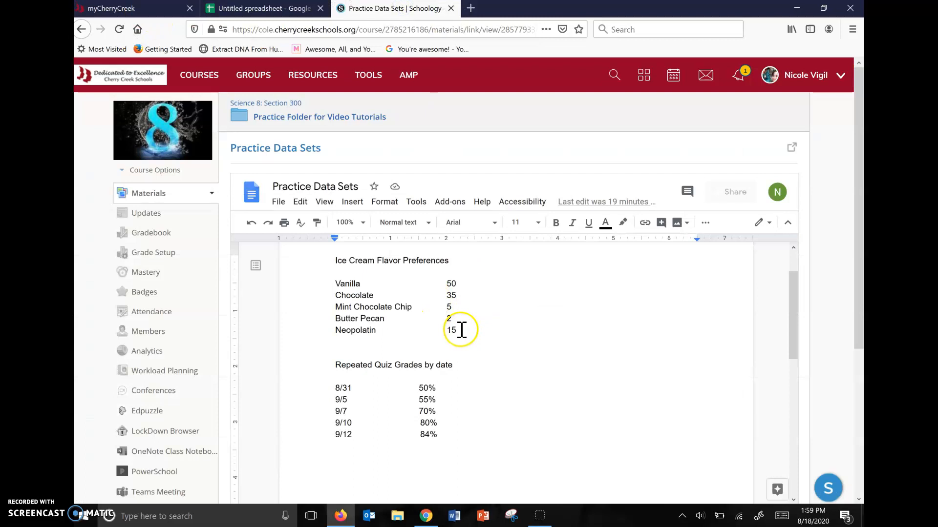
drag(461, 330, 332, 261)
key(ctrl+c)
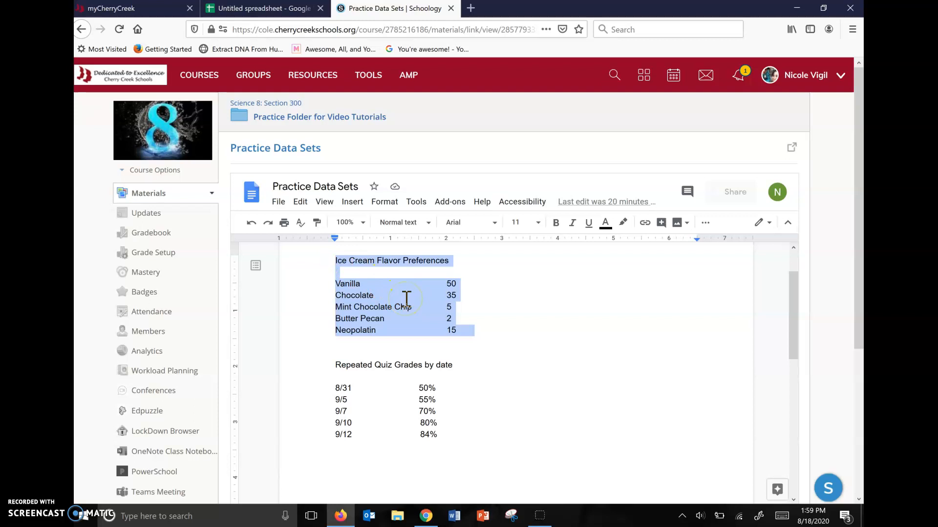
click(244, 10)
click(204, 167)
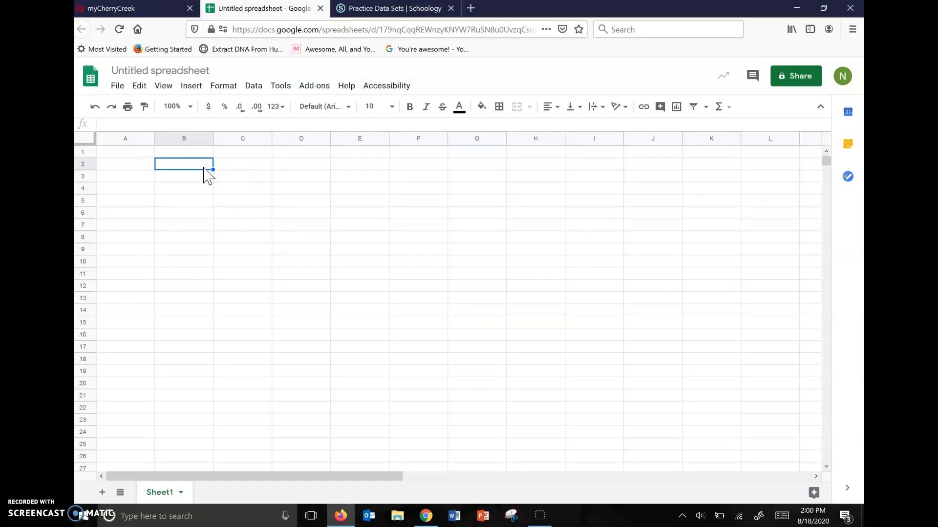
key(ctrl+v)
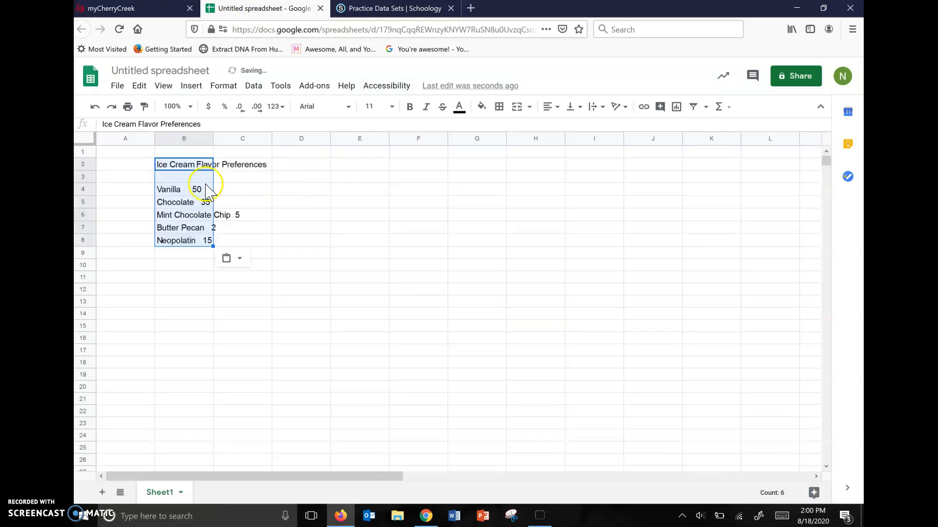
Enter the flavor counts 50, 35, 5, 2 and 15 in cells C4 to C8 beside the matching flavors.
click(190, 193)
click(236, 190)
text(50)
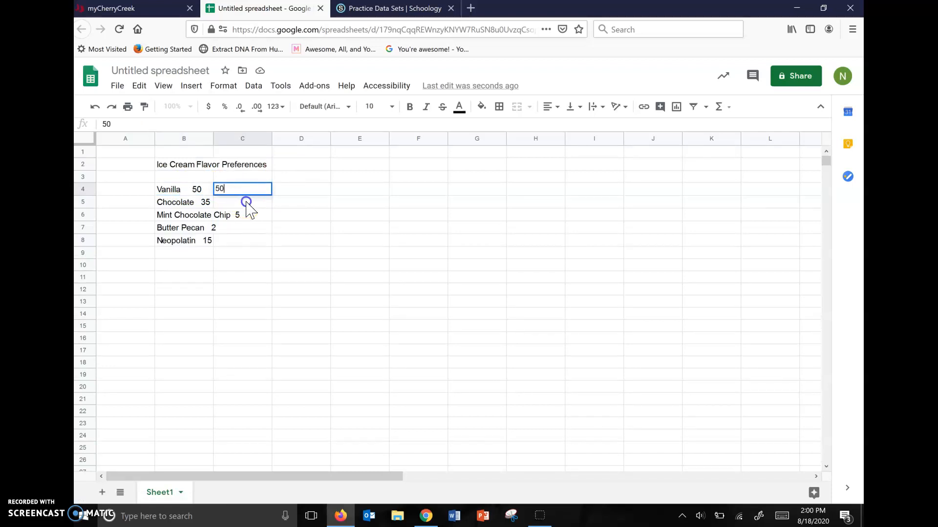
click(246, 203)
text(35)
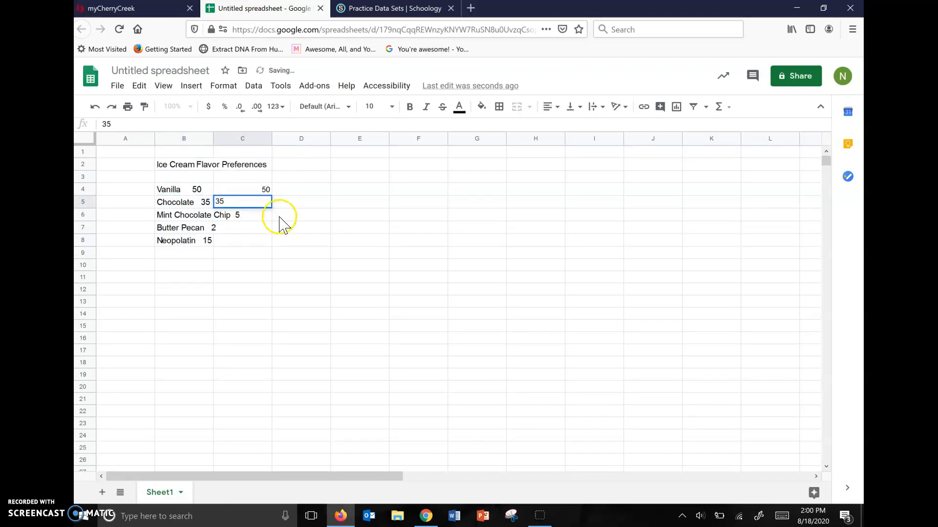
click(262, 217)
text(5)
click(258, 226)
text(2)
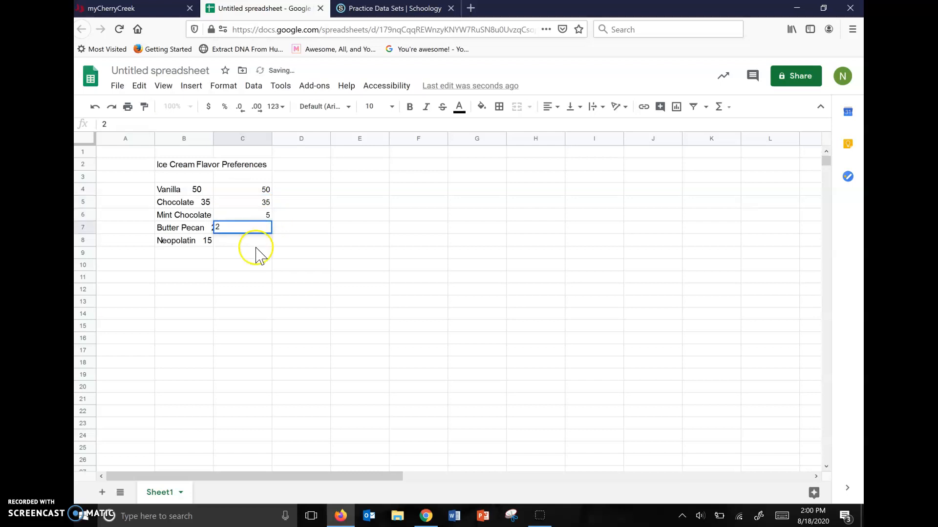
click(253, 240)
text(15)
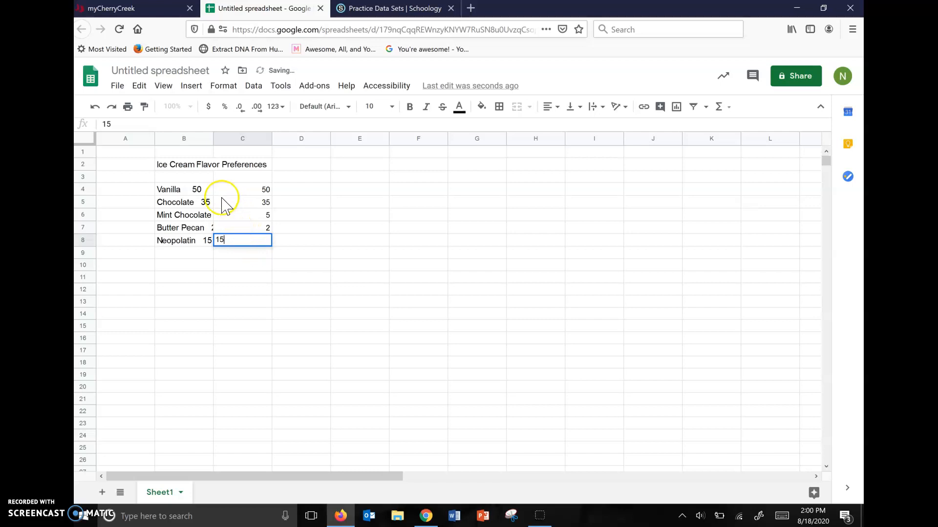
Remove the trailing numbers from the flavor entries in cells B4 to B8, leaving only the flavor names.
click(194, 191)
click(170, 127)
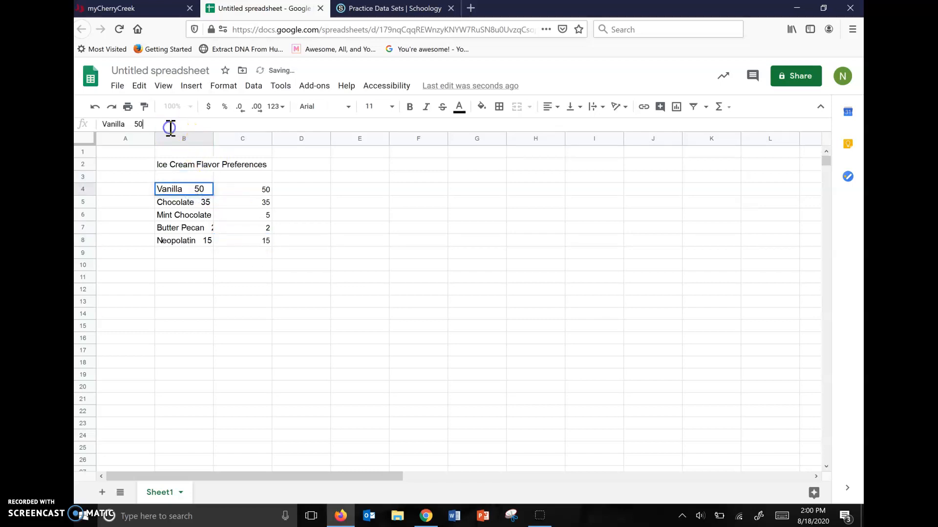
click(189, 202)
click(164, 125)
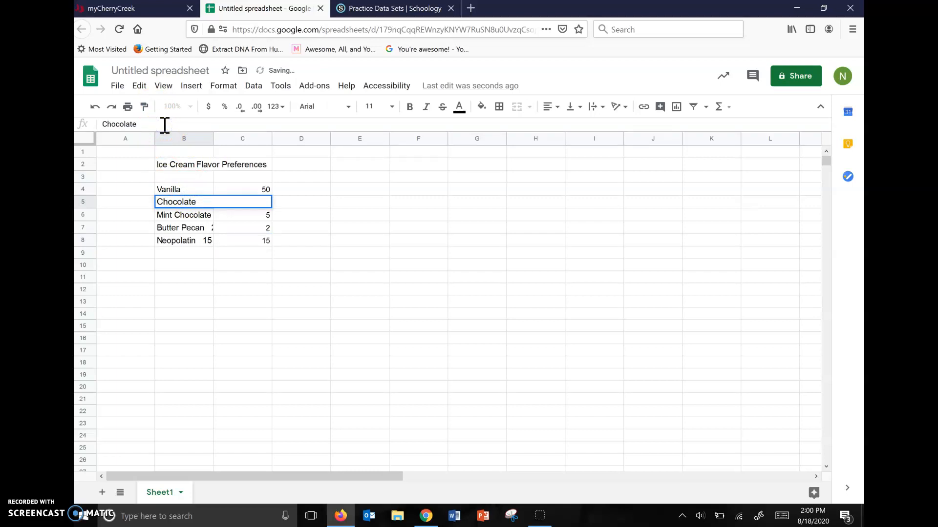
click(182, 215)
click(194, 126)
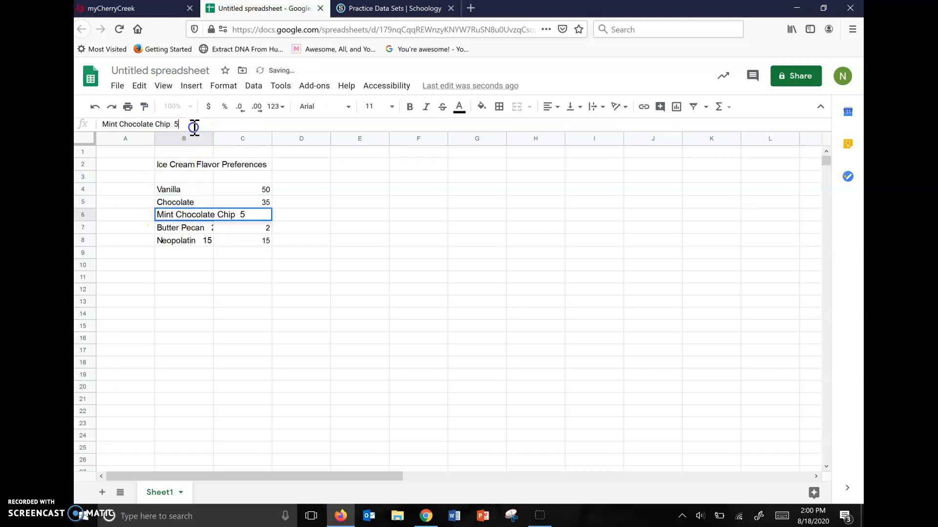
click(183, 228)
click(180, 124)
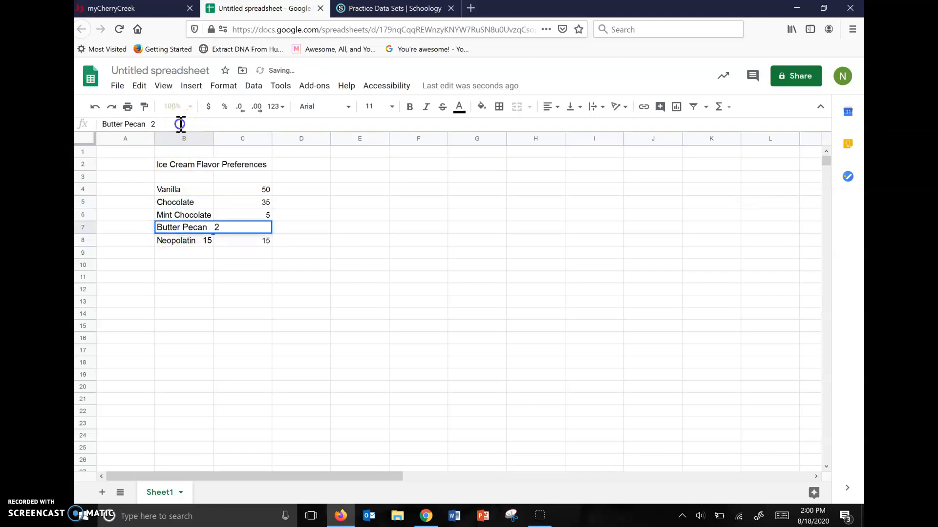
click(200, 242)
click(179, 126)
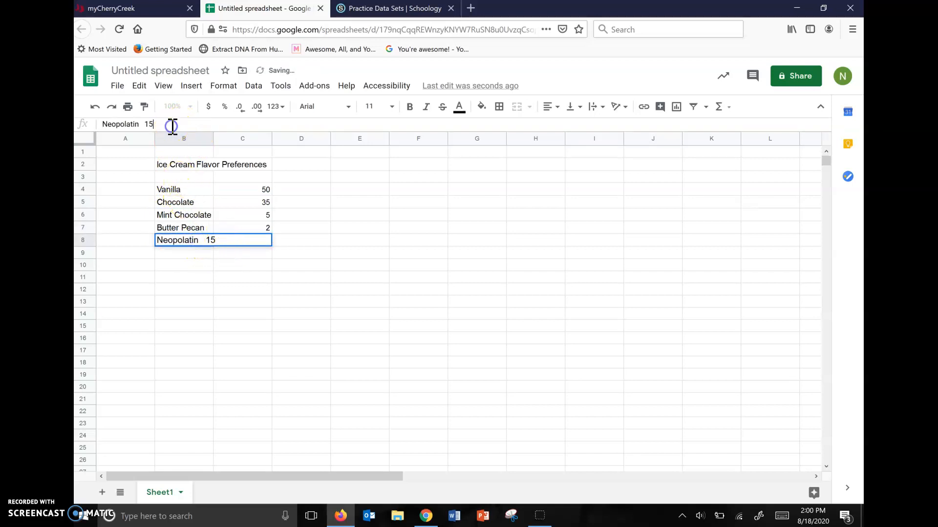
click(312, 317)
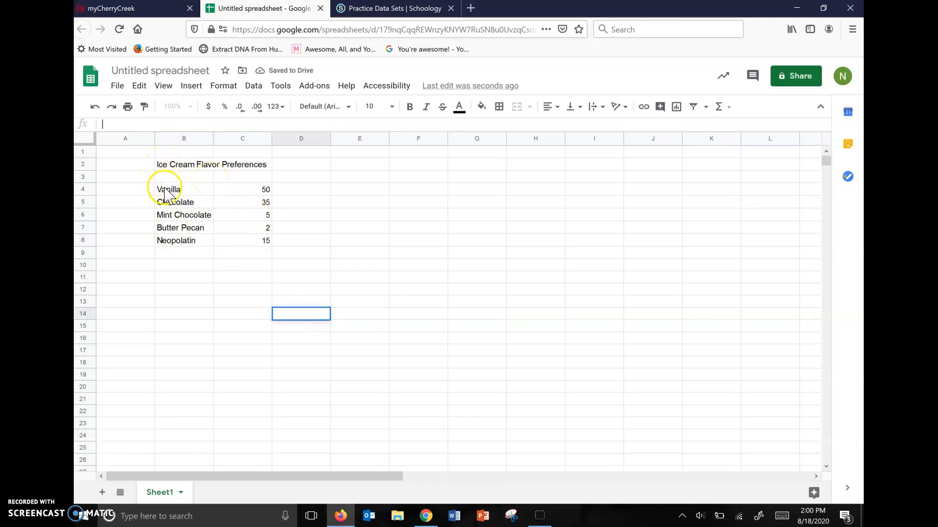
Insert a chart from the ice cream title and data in the range B2:C8.
drag(165, 169, 241, 239)
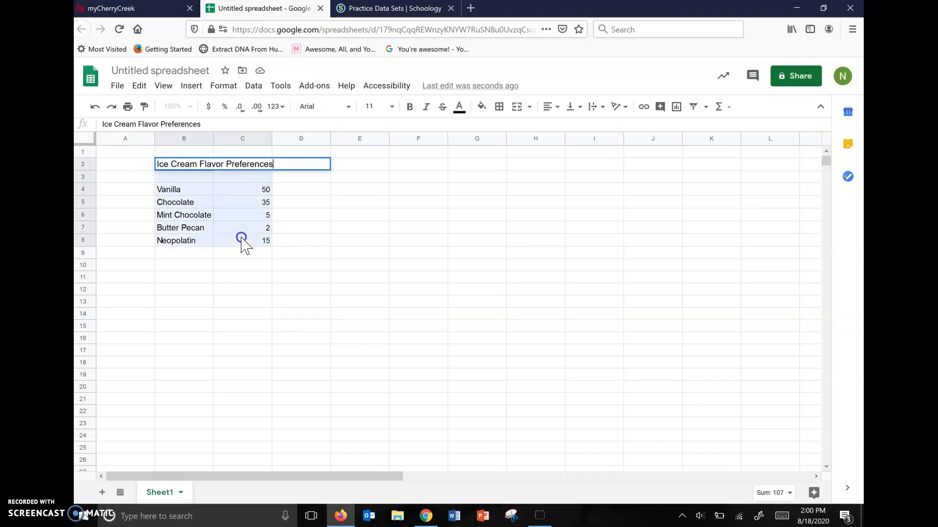
click(343, 255)
drag(165, 166, 253, 242)
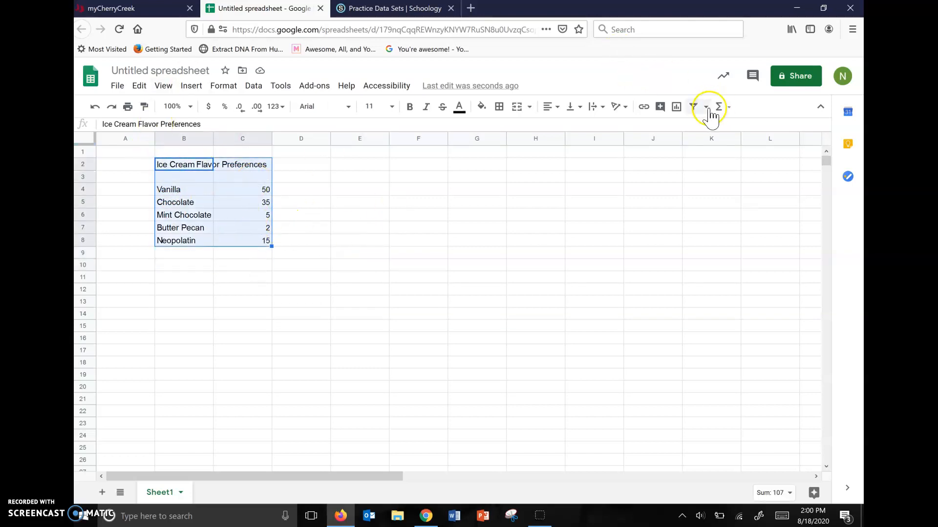
click(824, 108)
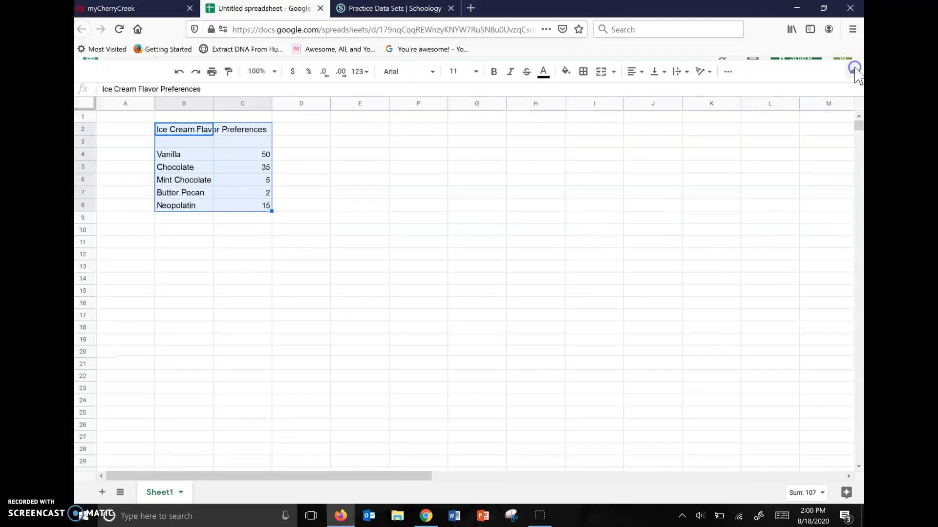
click(854, 68)
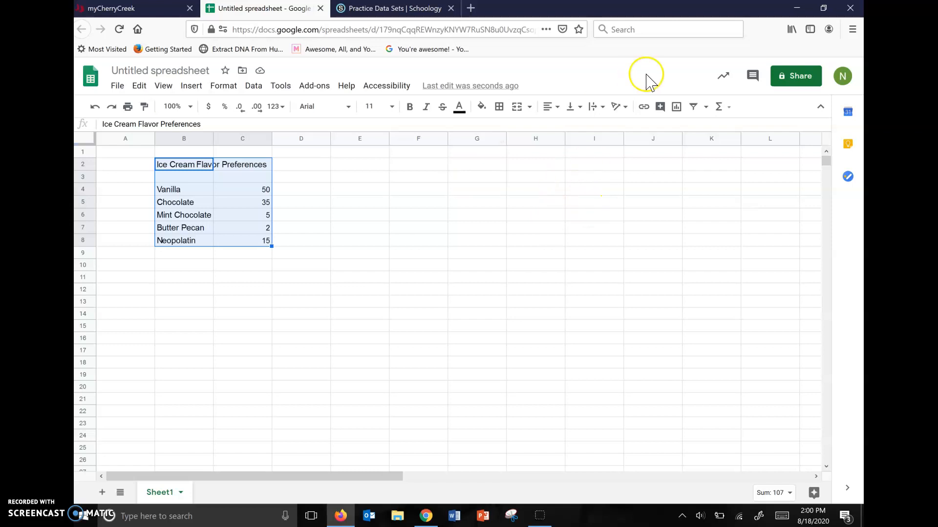
click(677, 112)
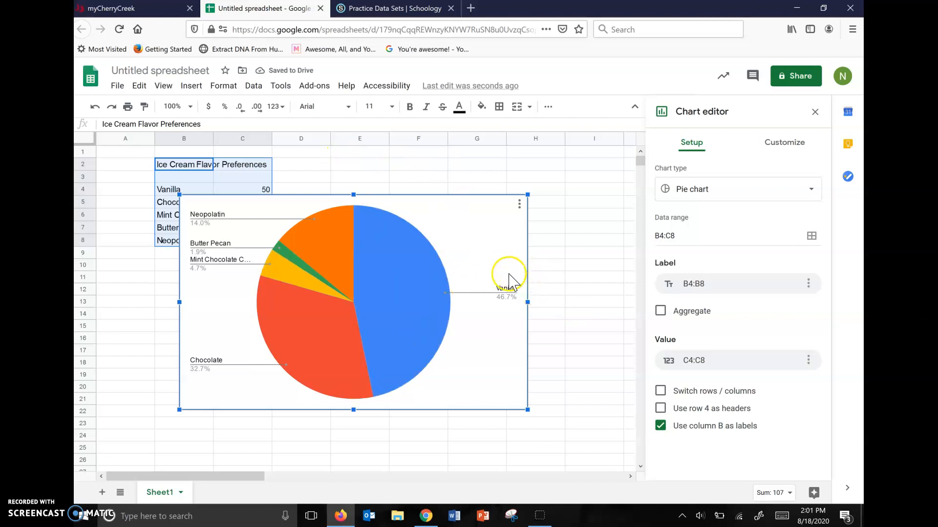
Change the ice cream chart's type to a column chart.
click(765, 190)
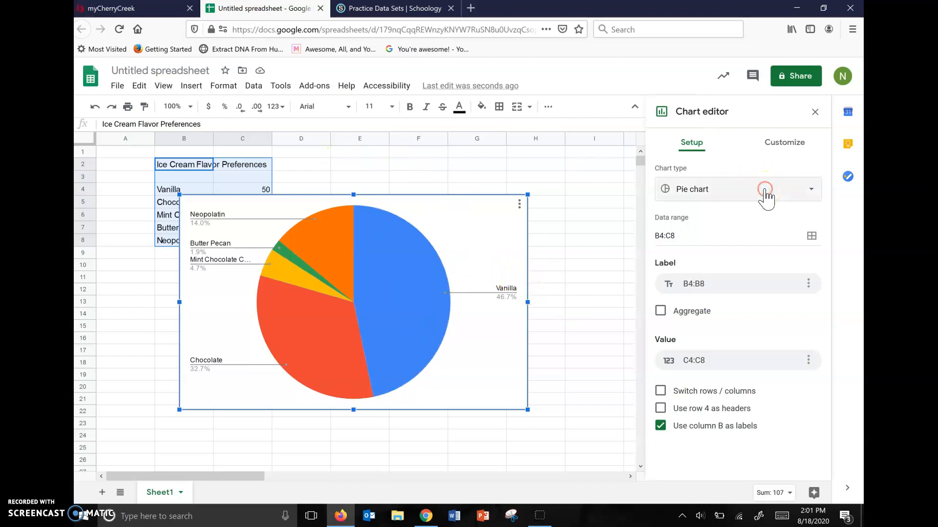
click(809, 191)
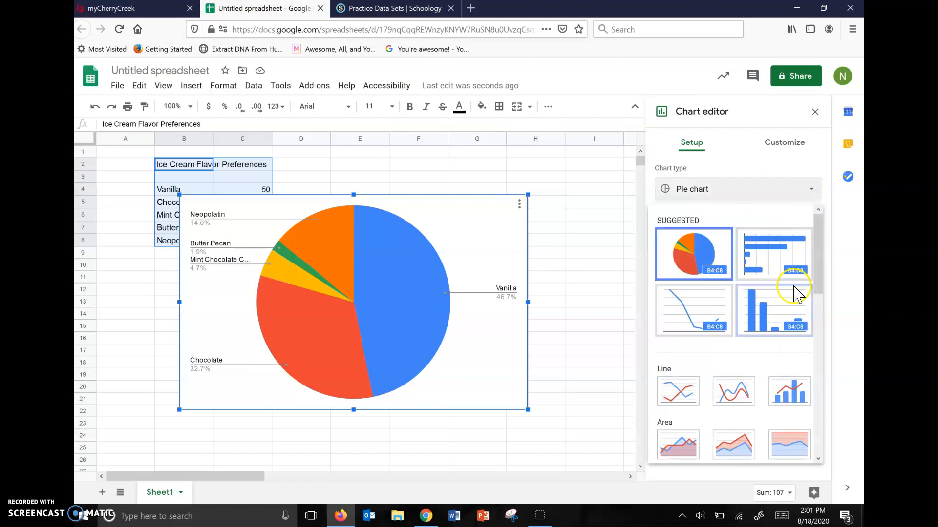
click(784, 311)
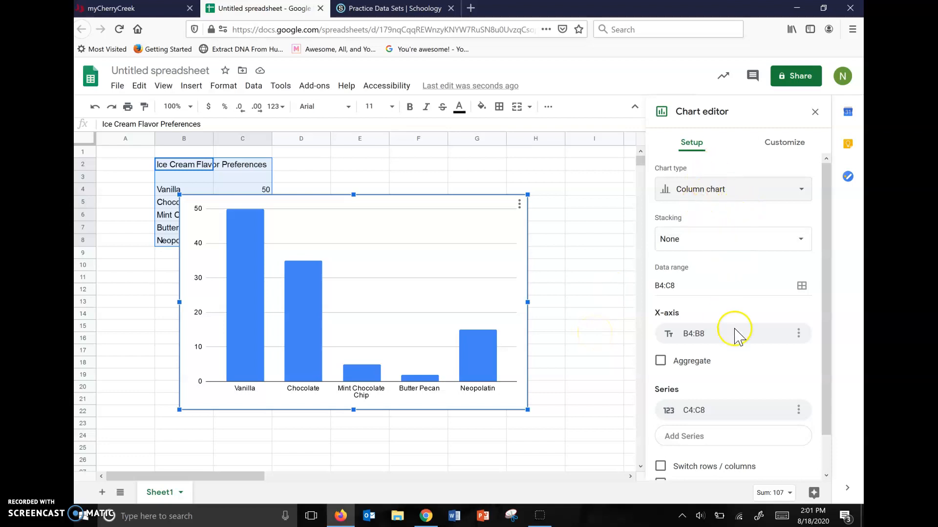
Set the column chart's title to "Ice Cream Flavor Preferences".
drag(831, 367, 836, 457)
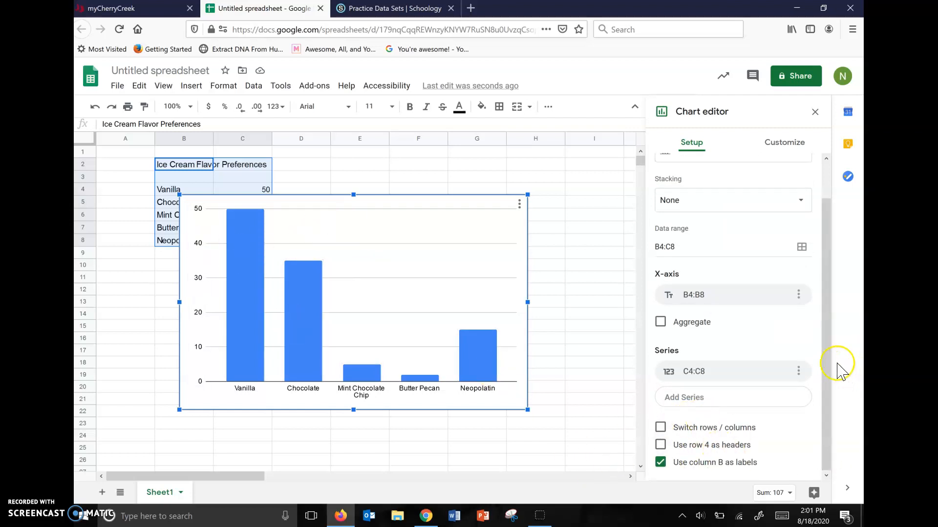
drag(829, 368, 806, 210)
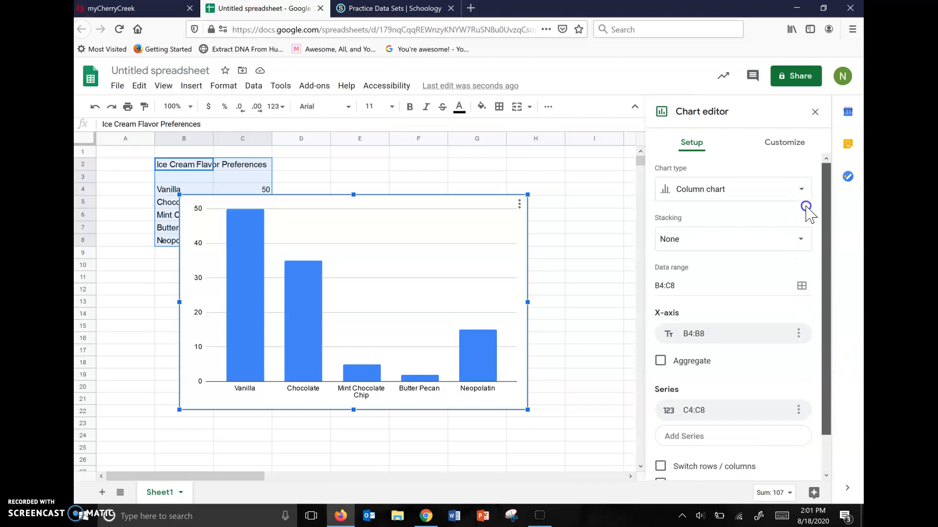
click(791, 144)
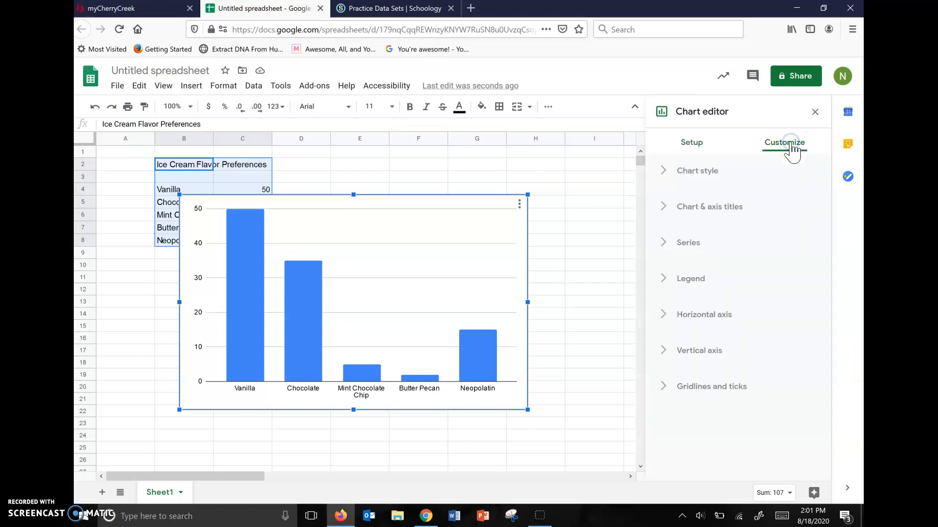
click(664, 206)
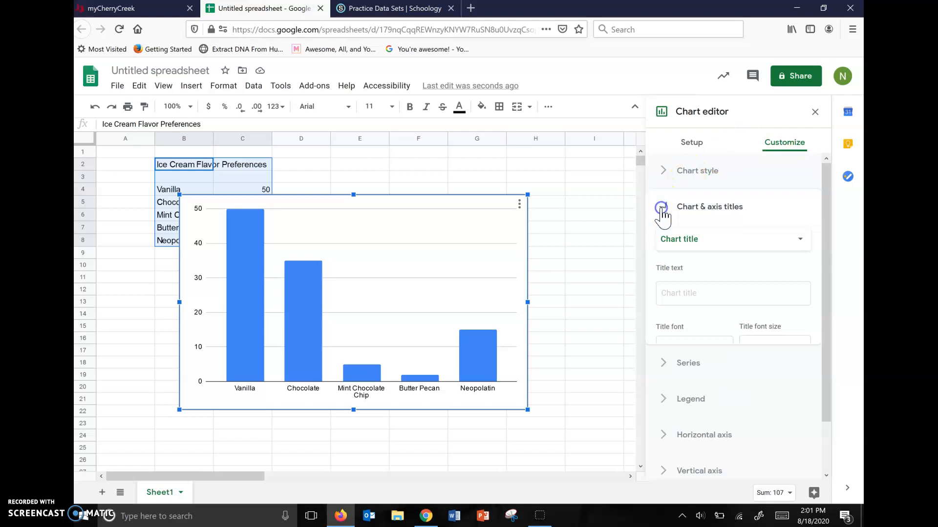
click(720, 248)
click(717, 242)
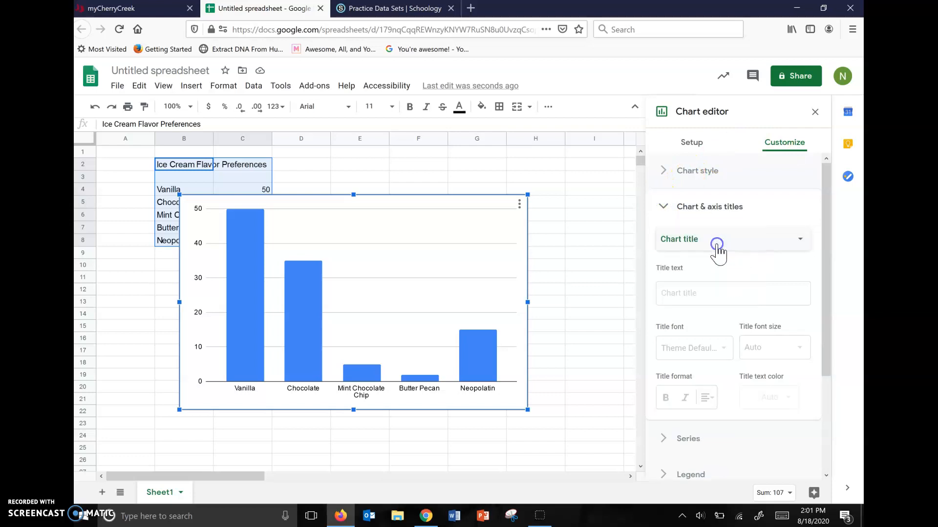
click(685, 296)
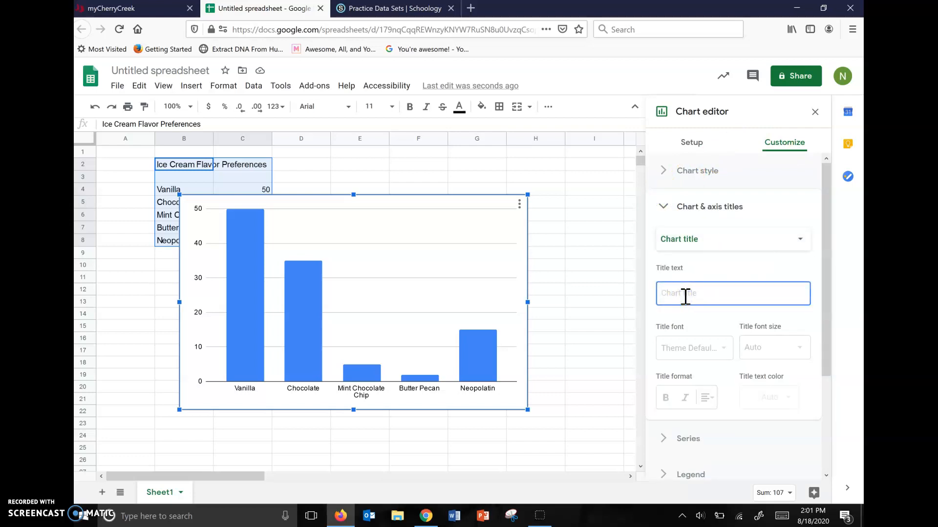
text(IC)
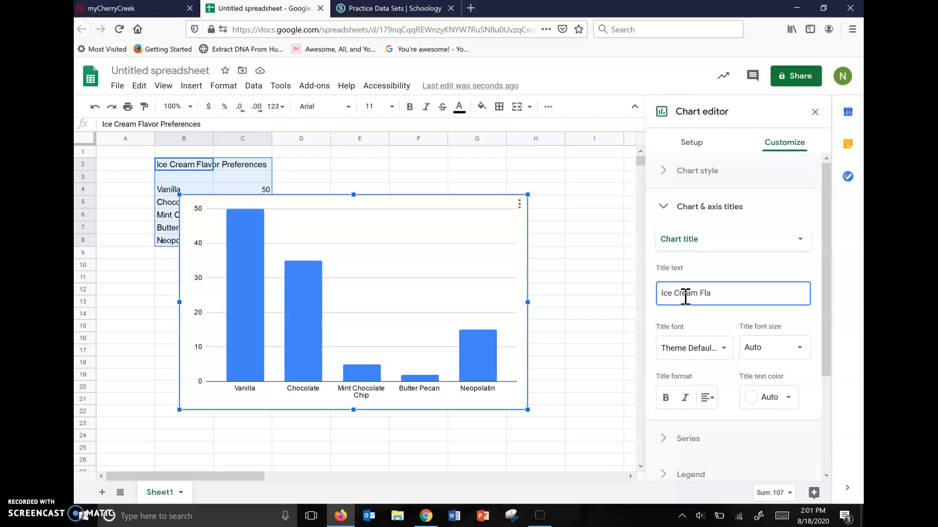
text(e Cream Flavor Preferences)
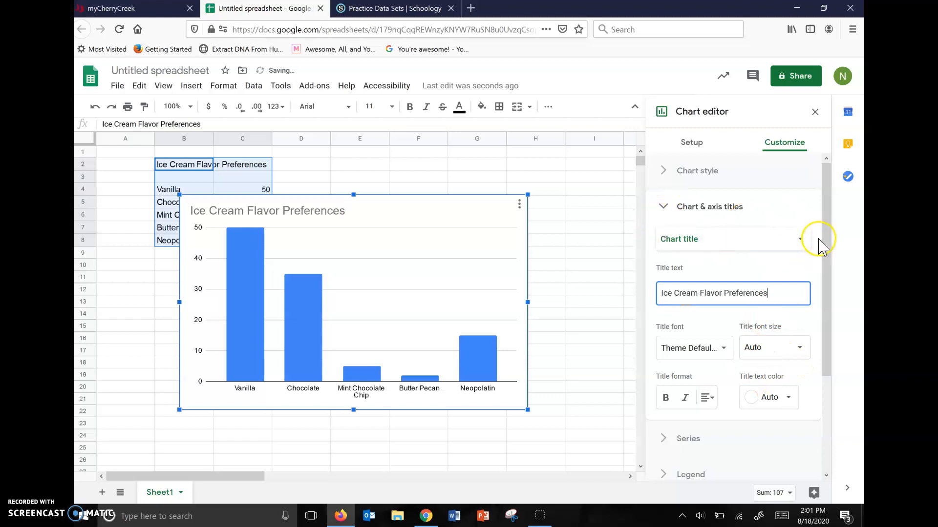
drag(827, 251, 839, 300)
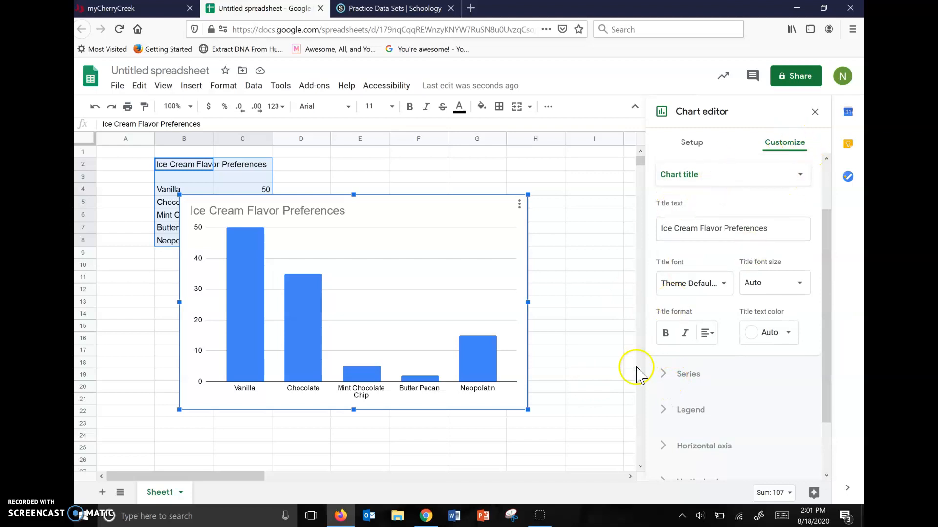
click(698, 143)
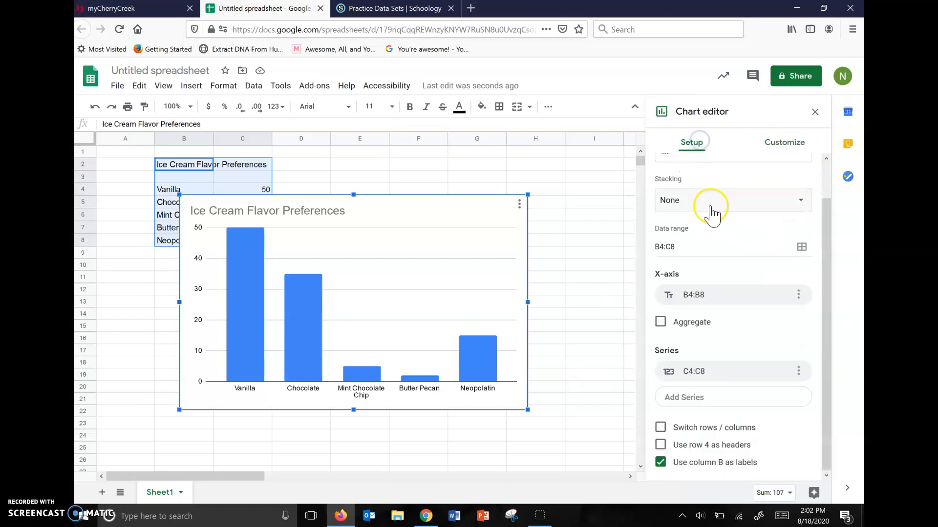
drag(827, 272, 830, 304)
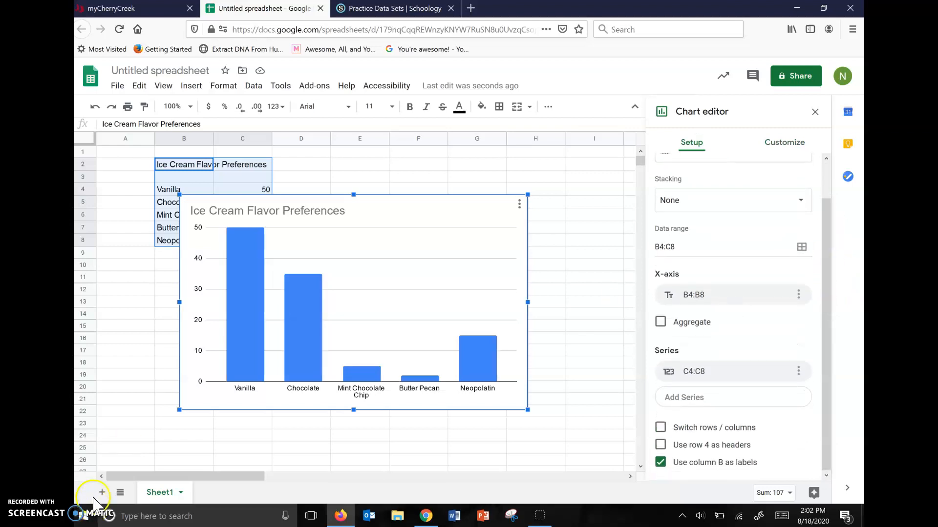
drag(825, 205, 825, 168)
Set the chart's horizontal axis title to "Ice Cream Flavors".
click(770, 143)
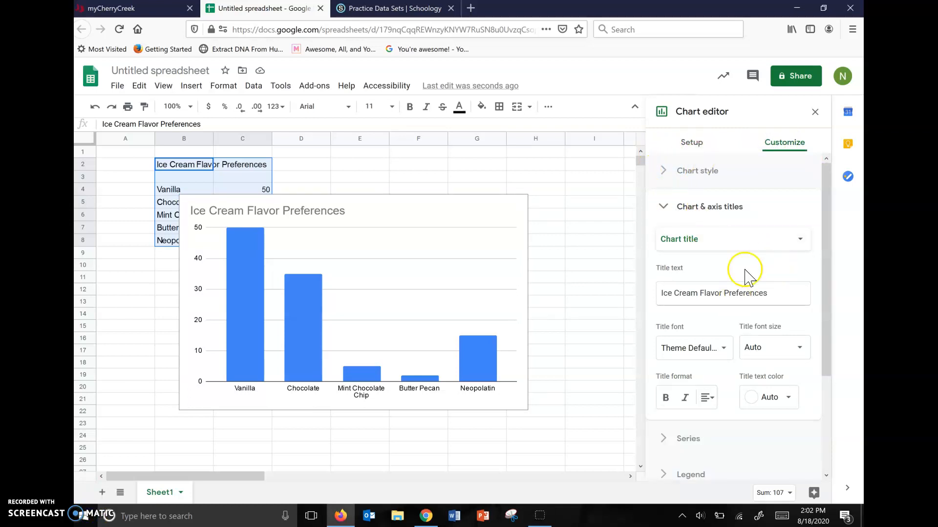
click(787, 240)
click(743, 277)
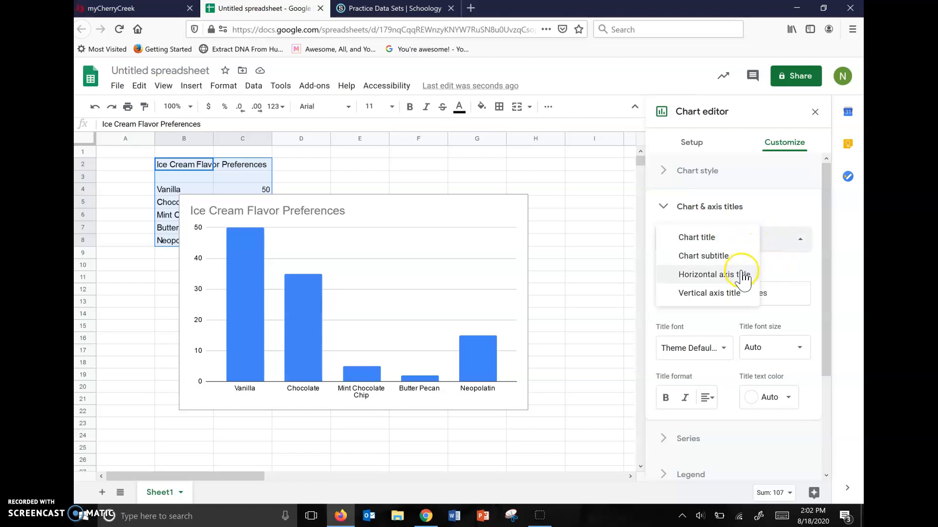
click(796, 240)
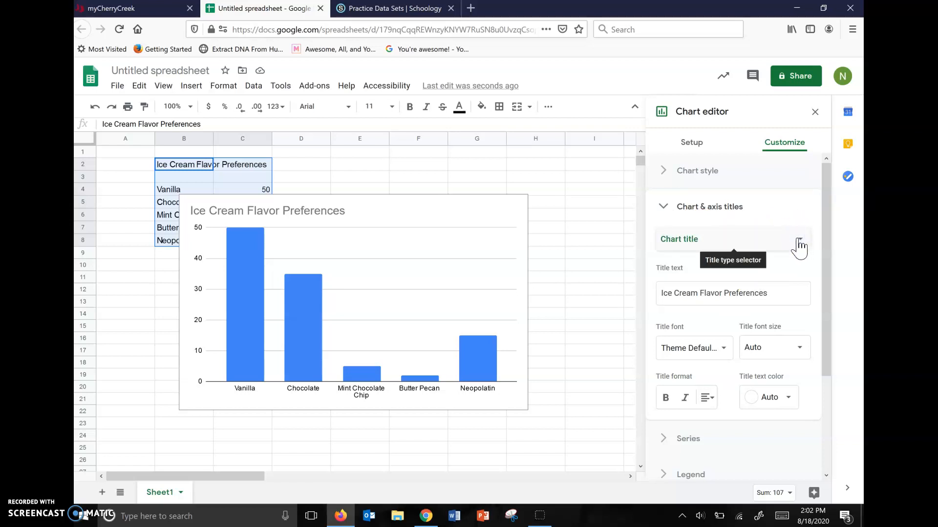
click(798, 240)
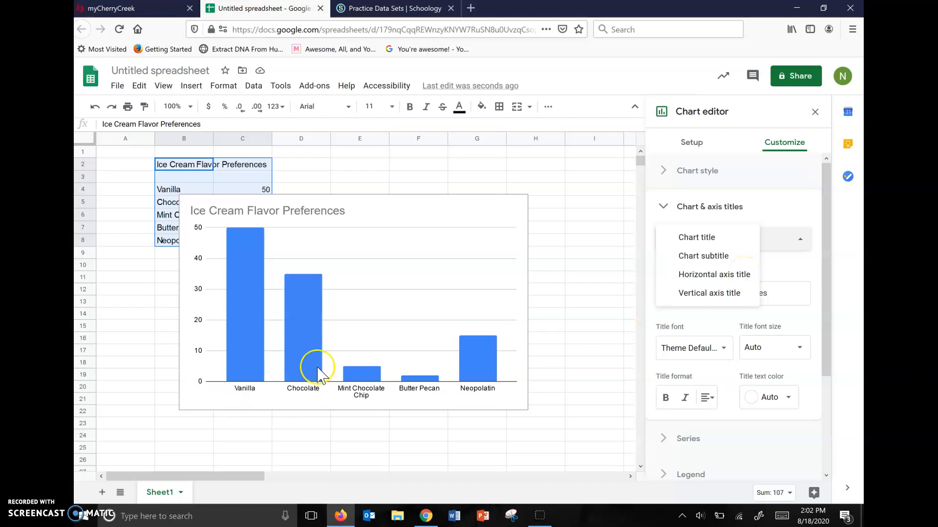
click(731, 275)
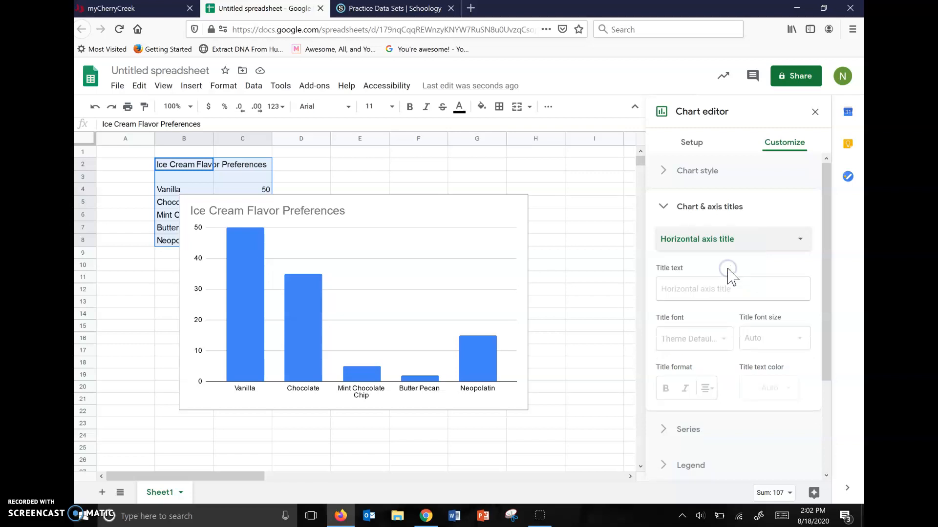
click(724, 296)
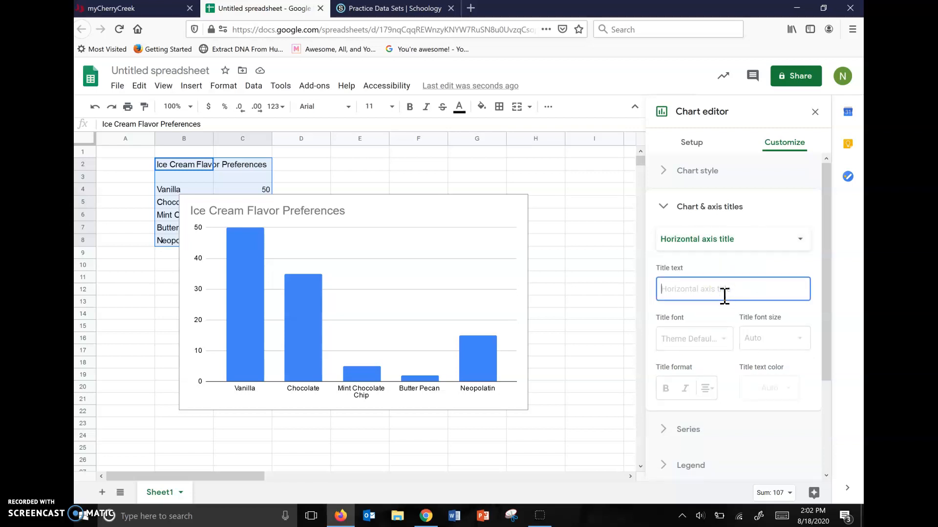
text(Ice)
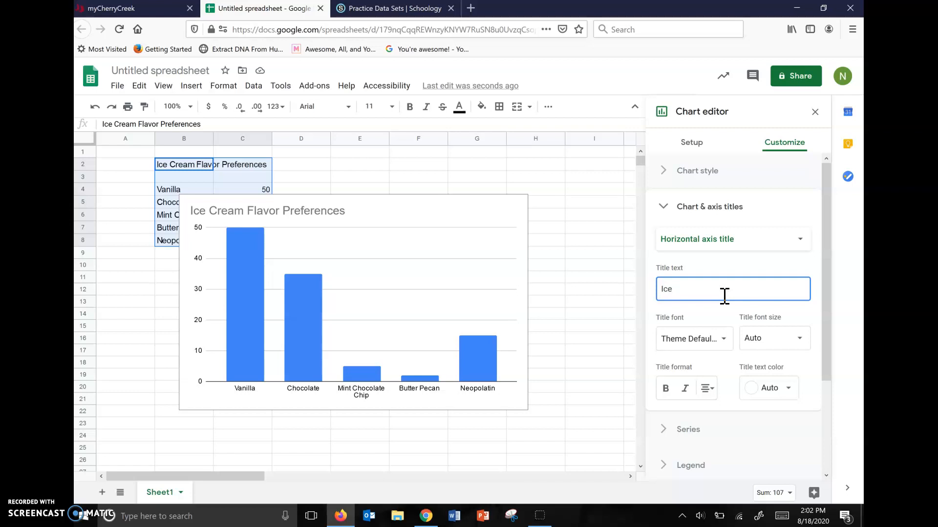
text( Ce)
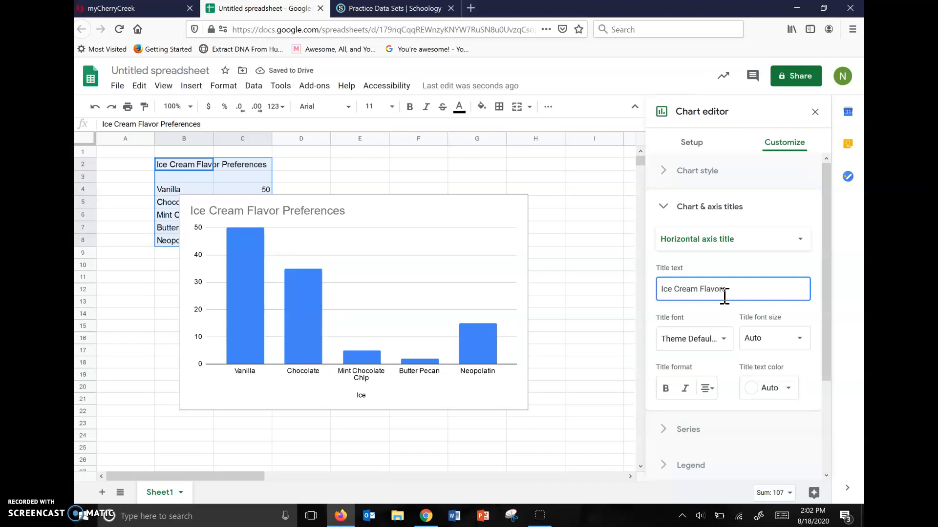
Set the chart's vertical axis title to "Preference (by number)" and close the chart editor.
click(768, 244)
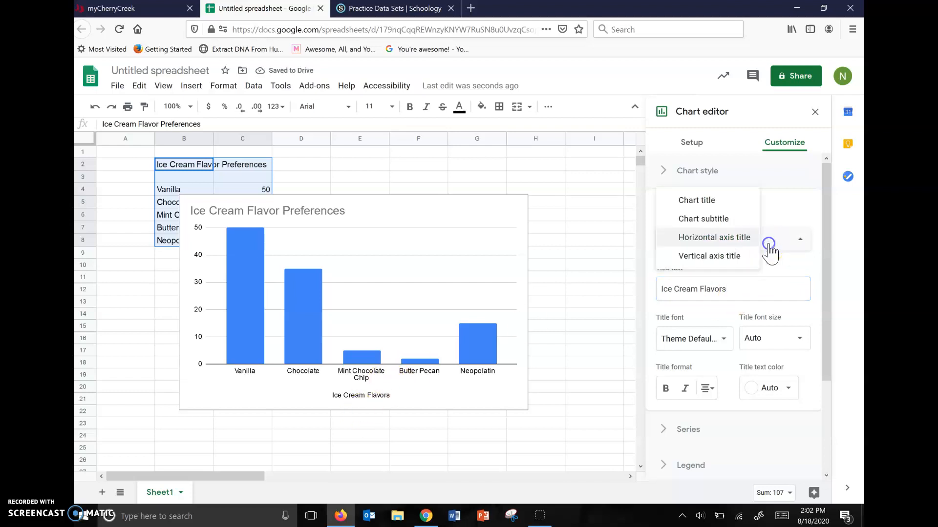
click(753, 258)
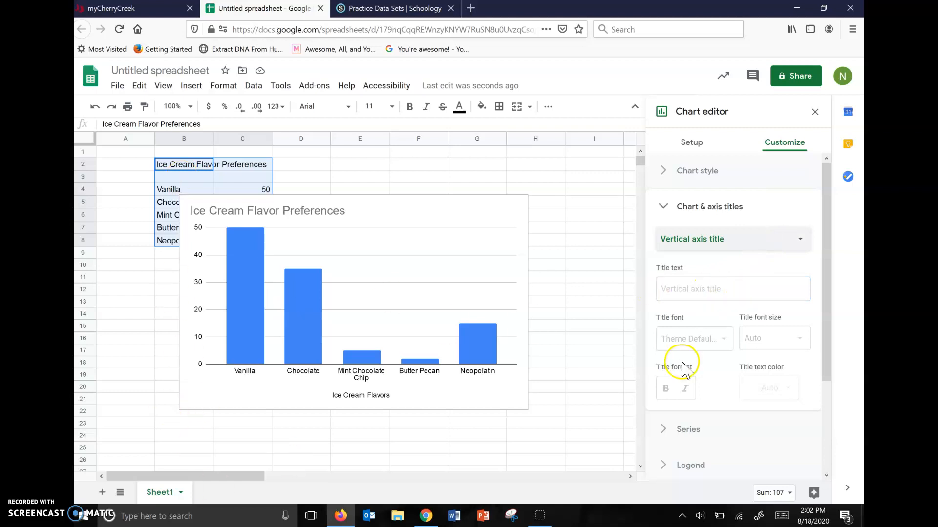
click(721, 281)
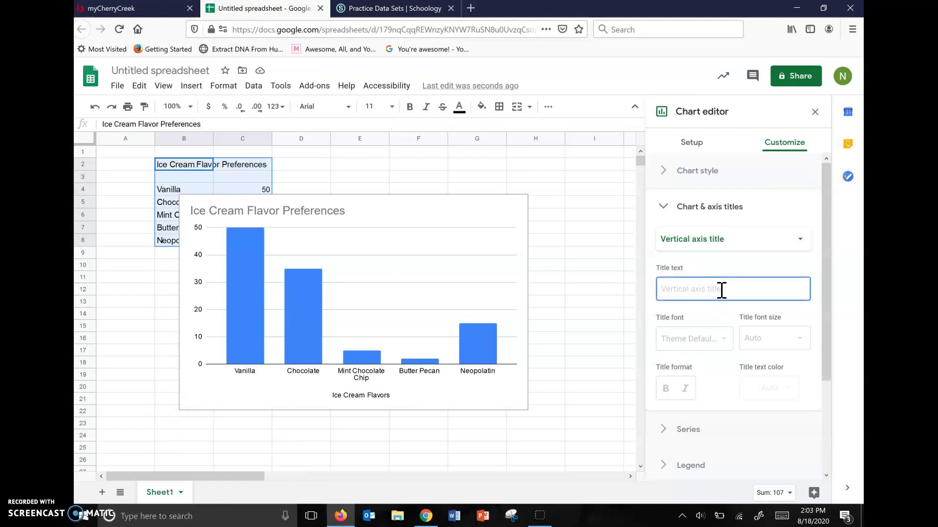
text(Preference (by number)
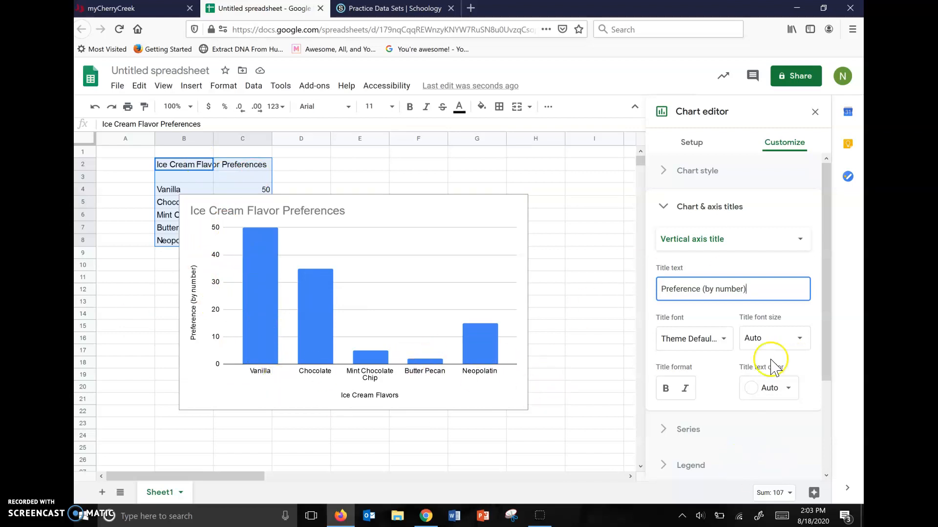
click(821, 112)
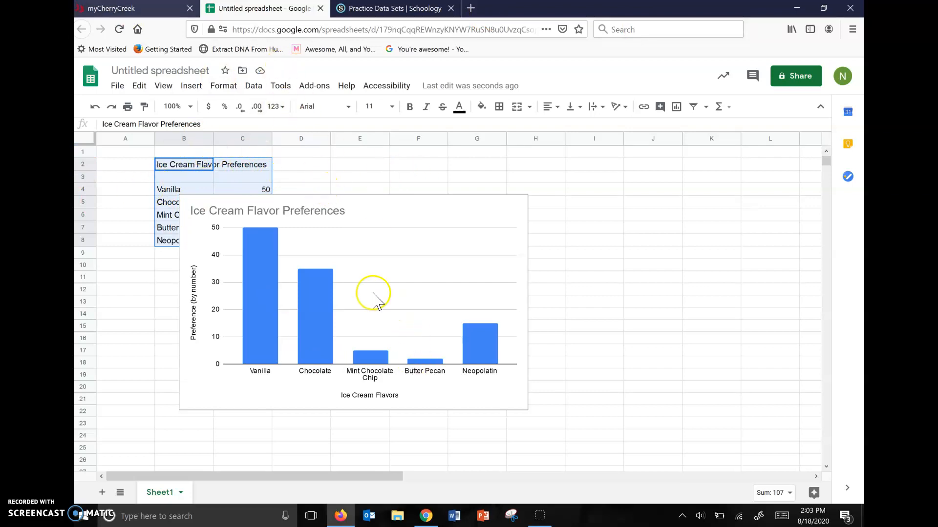
Open Google Drive from the myCherryCreek portal and create a new blank Google Docs document.
click(125, 9)
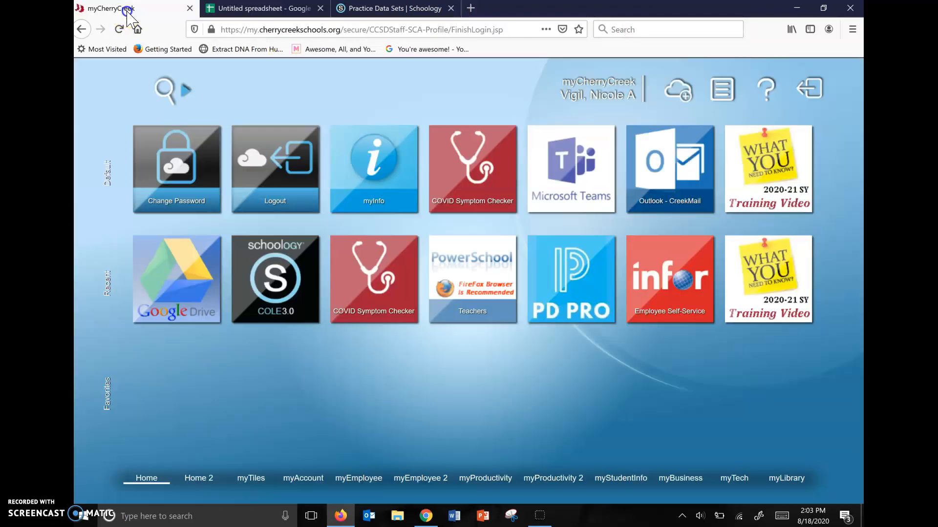
click(181, 292)
click(117, 114)
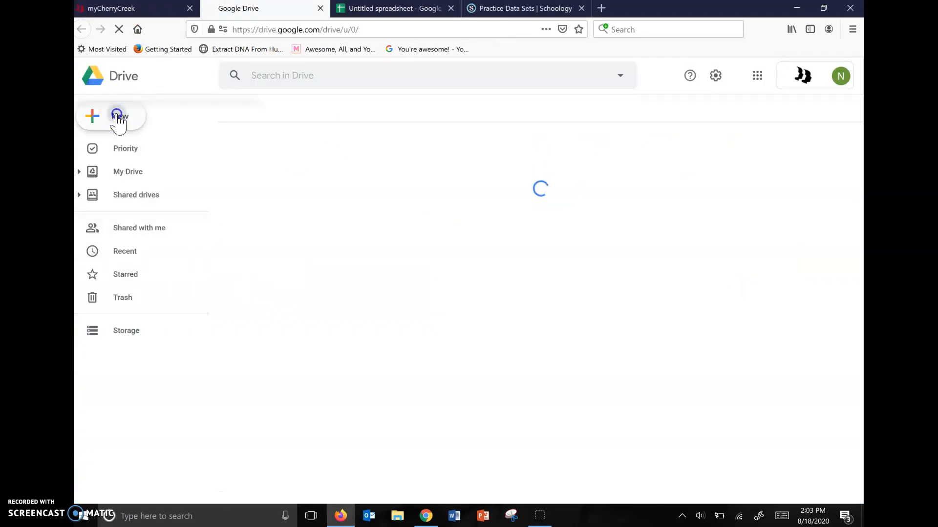
click(187, 196)
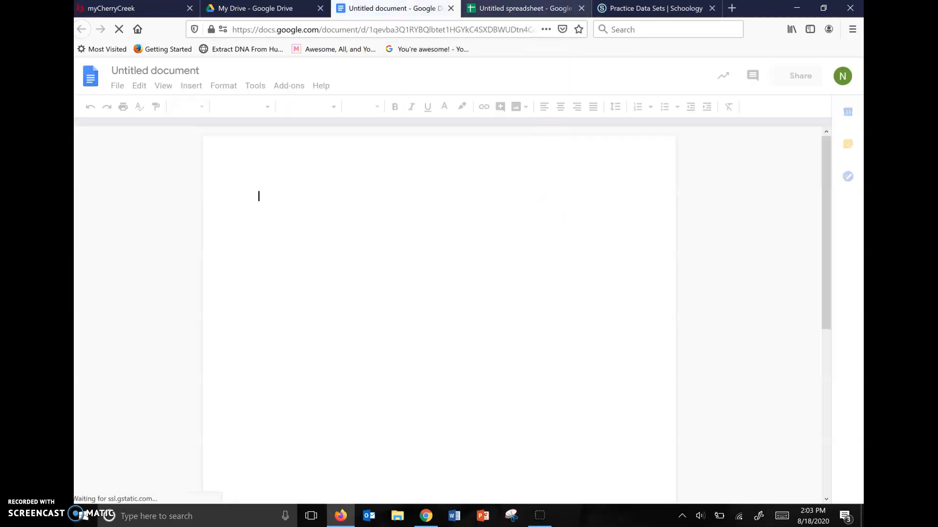
Return to the Google Sheets spreadsheet and copy the finished ice cream column chart.
click(524, 11)
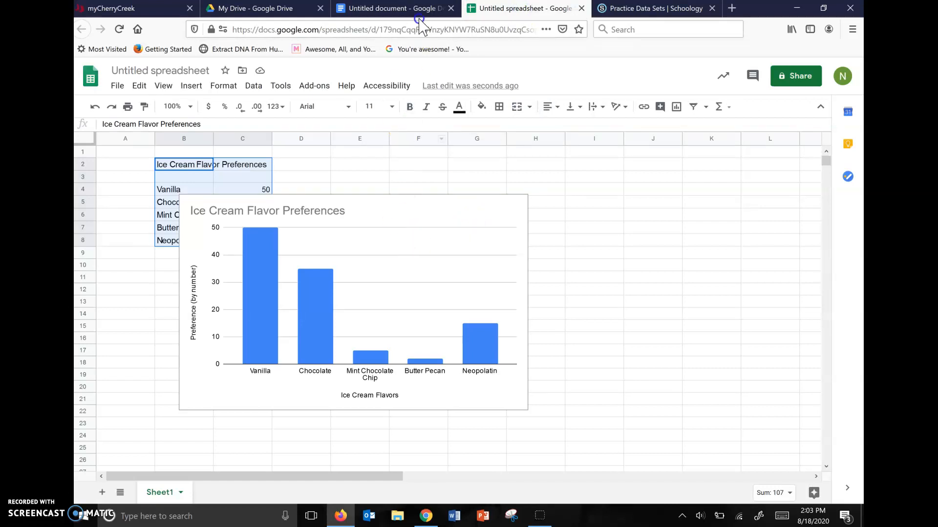
right_click(435, 206)
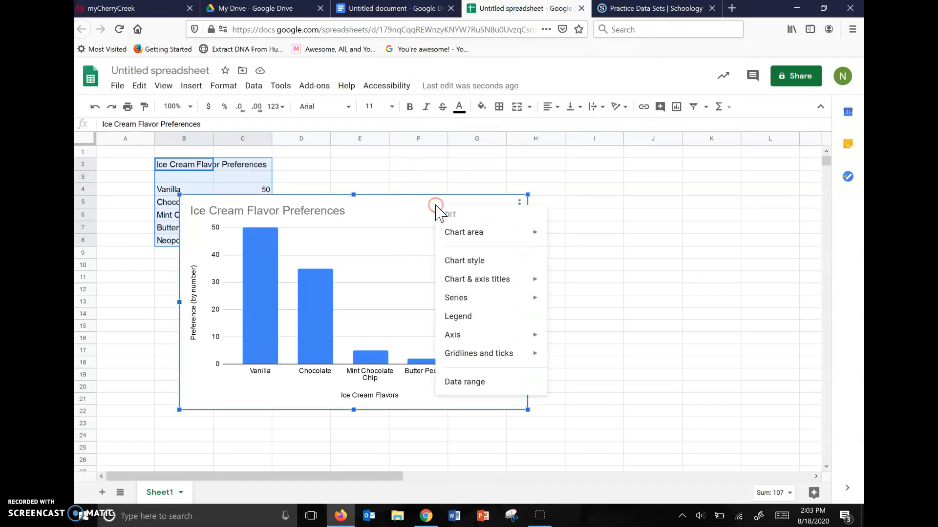
click(415, 178)
click(406, 214)
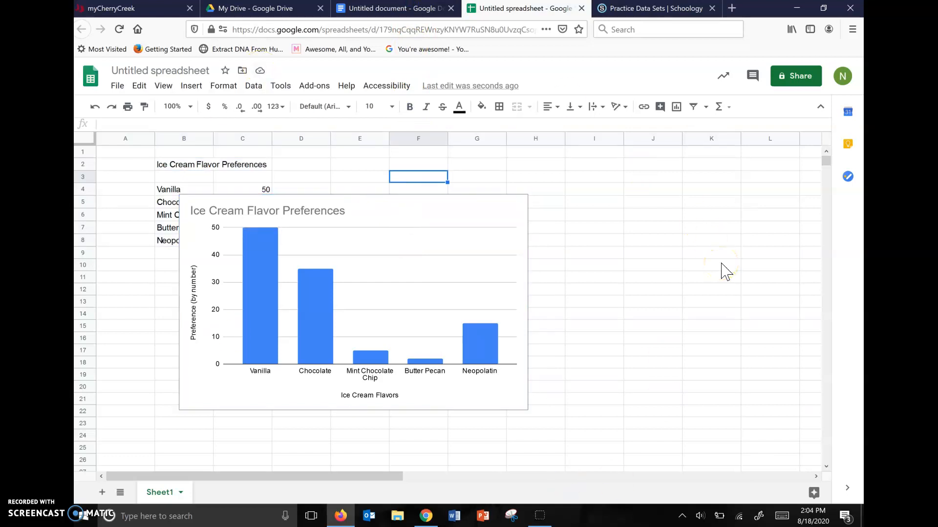
Switch to the blank Google Docs document and paste the ice cream chart unlinked from the spreadsheet.
click(379, 9)
click(395, 301)
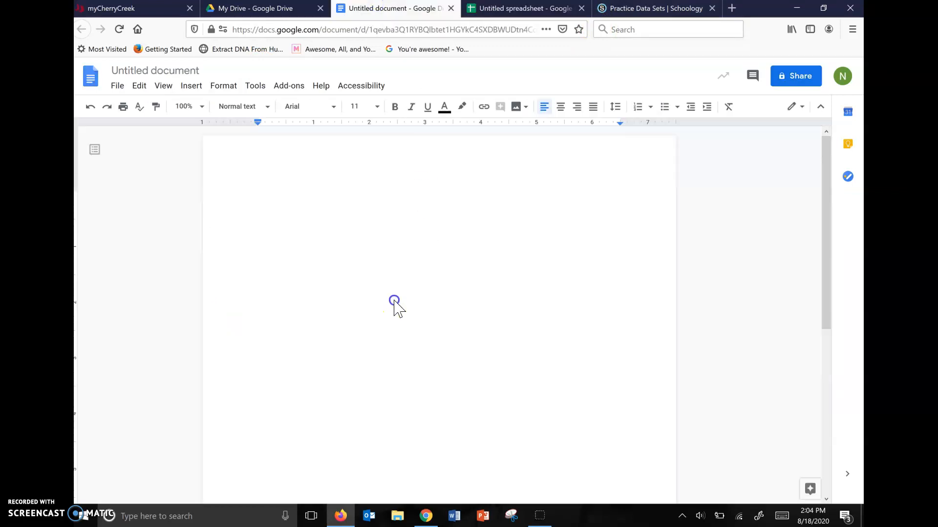
key(ctrl+v)
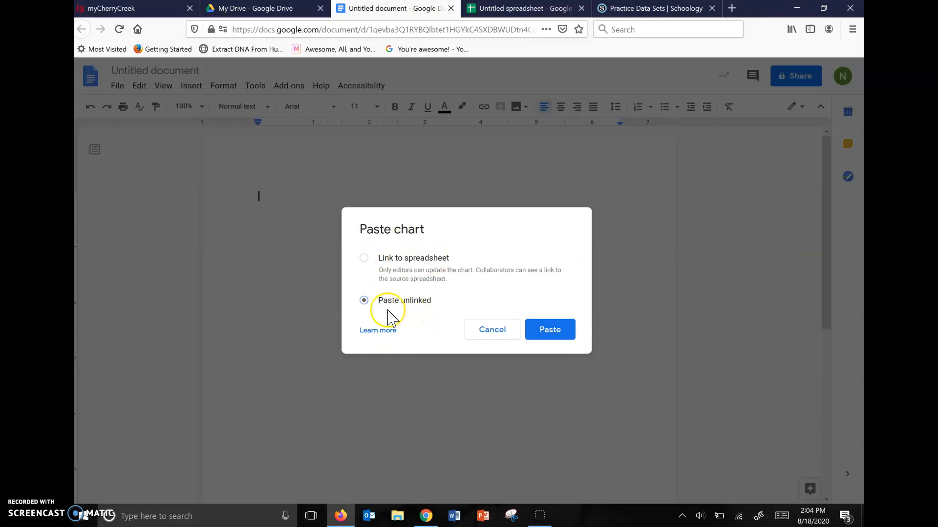
click(562, 327)
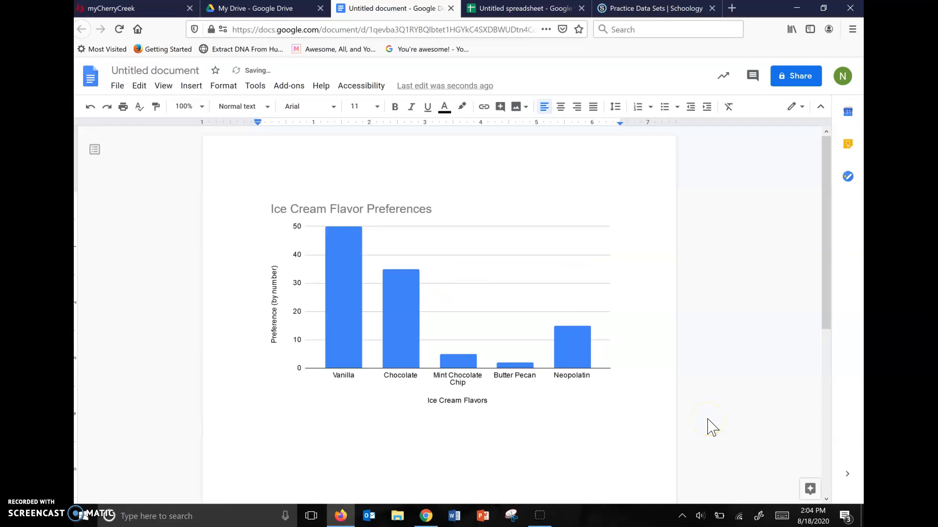